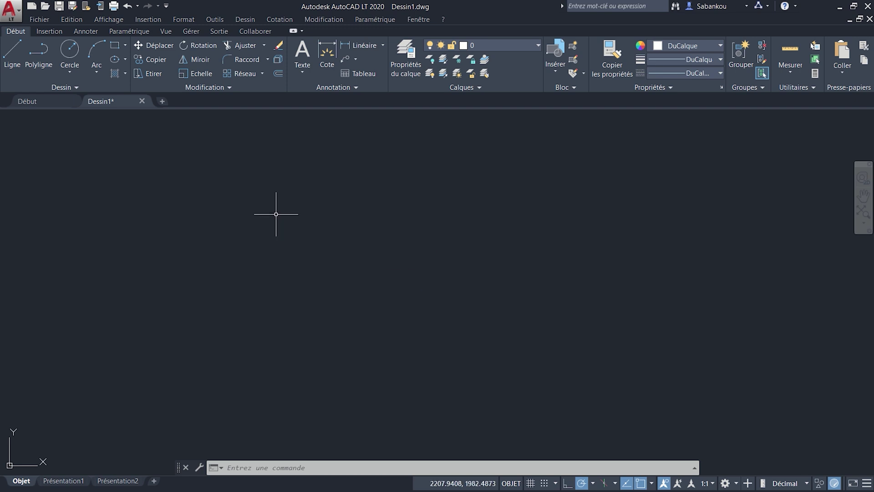
Step: Draw a 5-sided polygon inscribed in a radius-30 circle, then zoom in on it
left_click(126, 45)
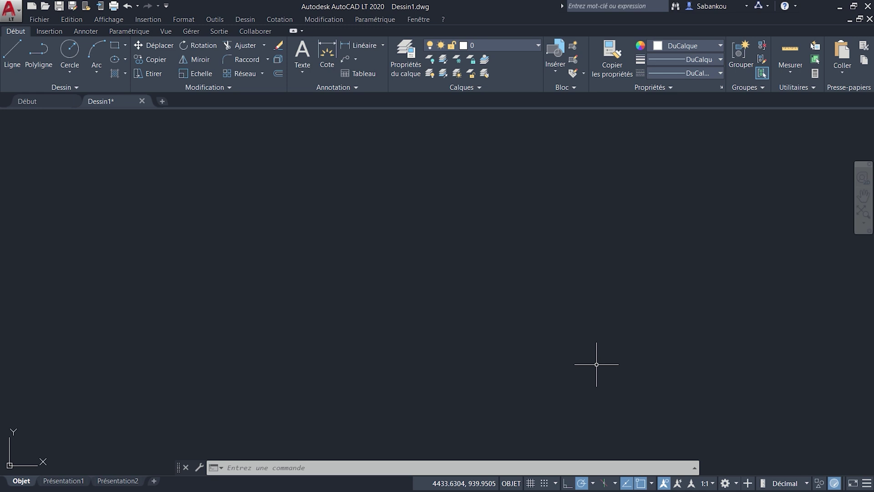
type("POLYGONE")
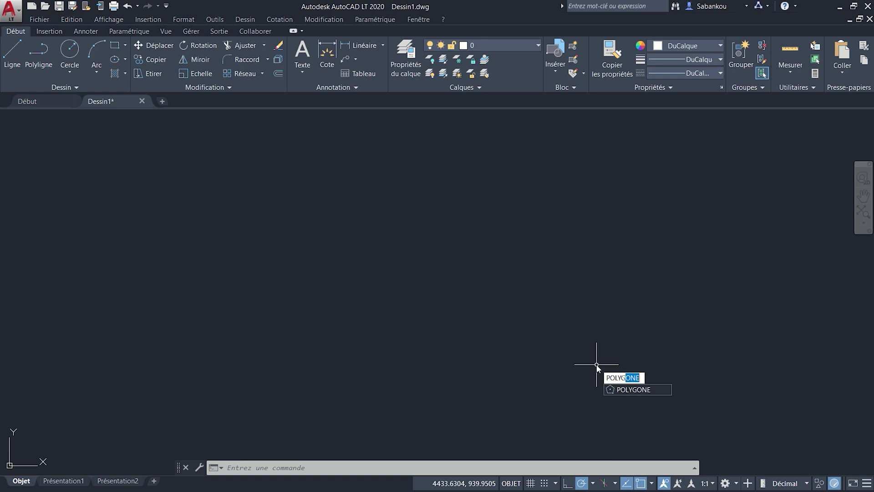
key("Return")
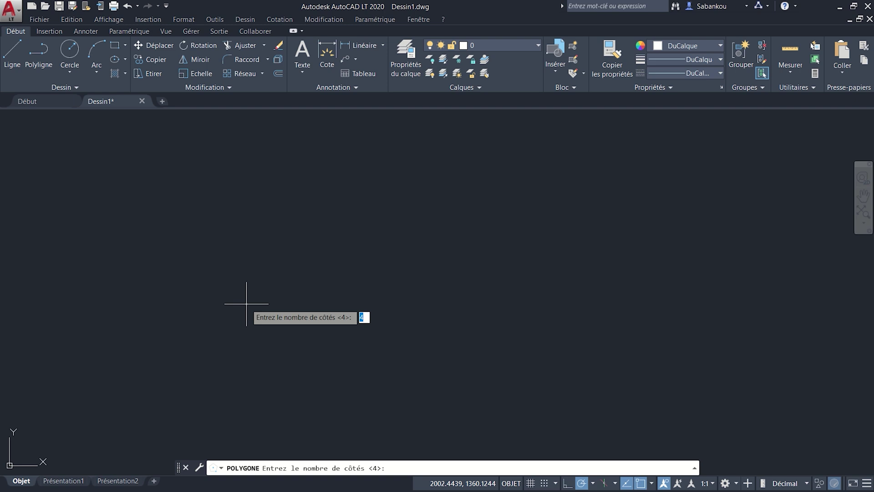
type("5")
key("Return")
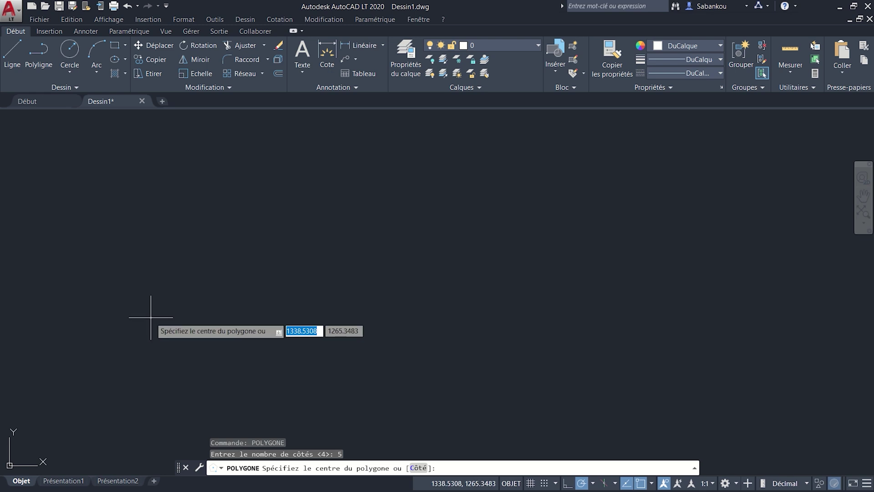
left_click(158, 345)
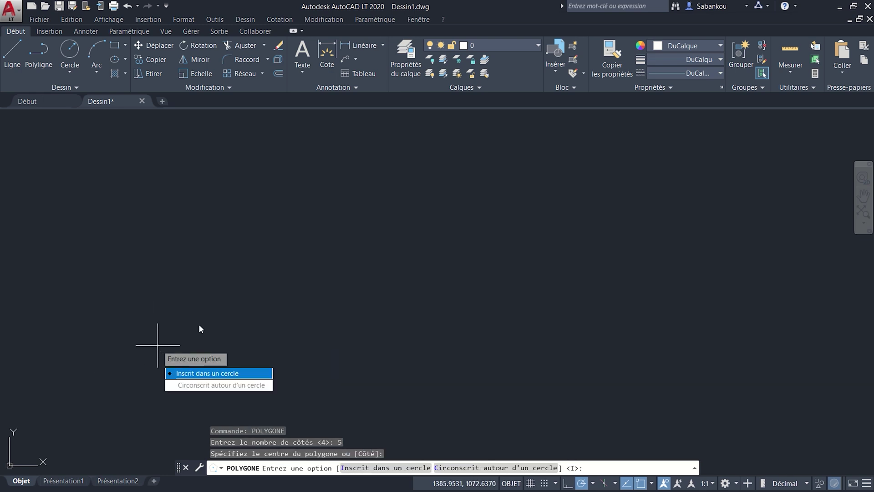
left_click(250, 375)
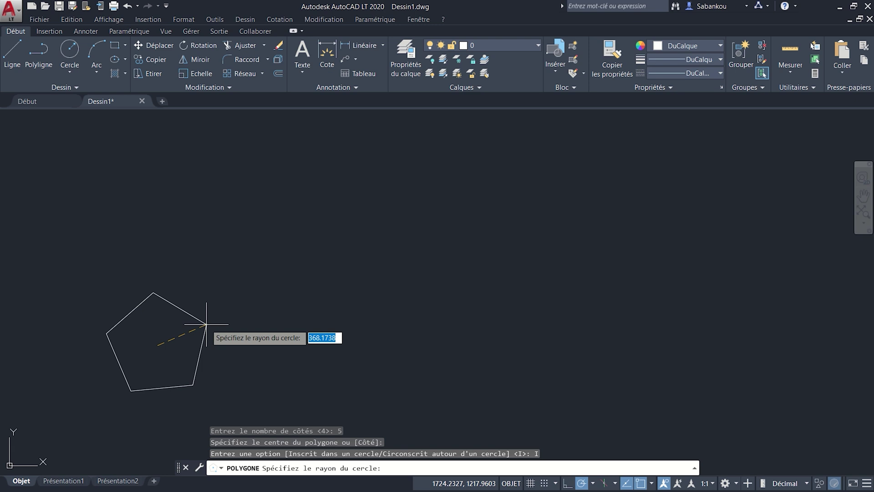
type("30")
key("Return")
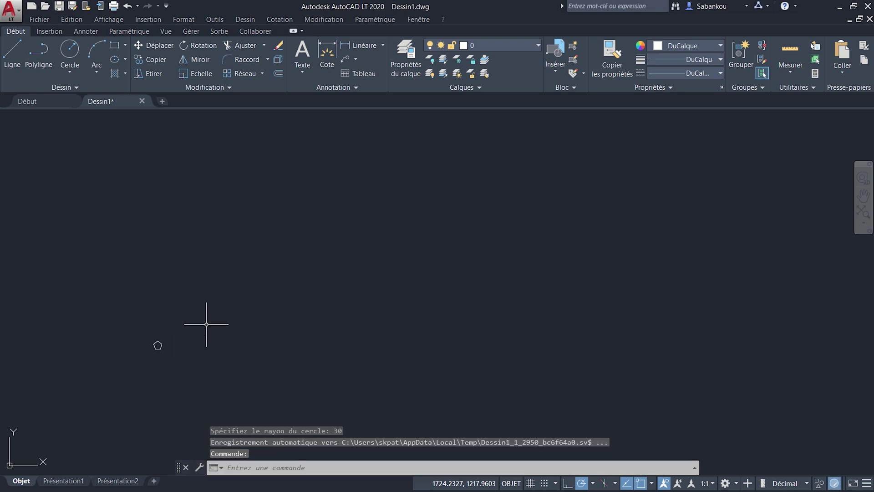
scroll(136, 355, "up", 3)
scroll(172, 332, "up", 3)
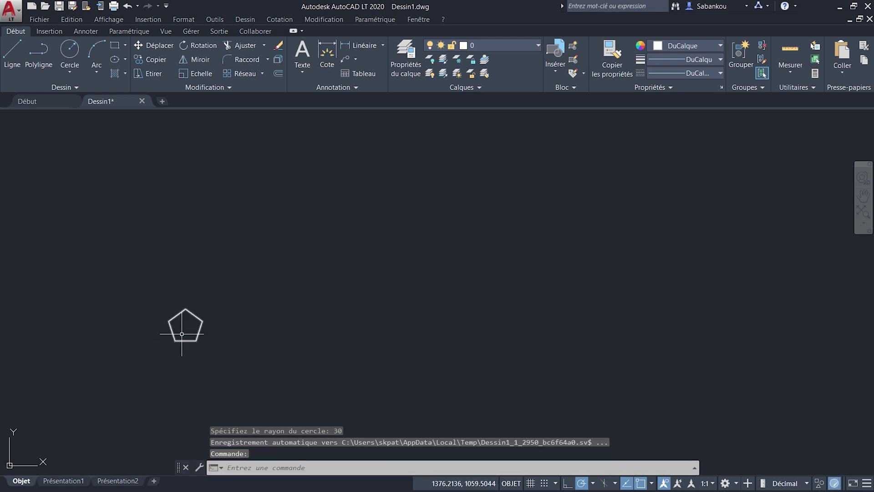
scroll(189, 331, "up", 3)
scroll(189, 331, "up", 2)
middle_click_drag(189, 314, 224, 273)
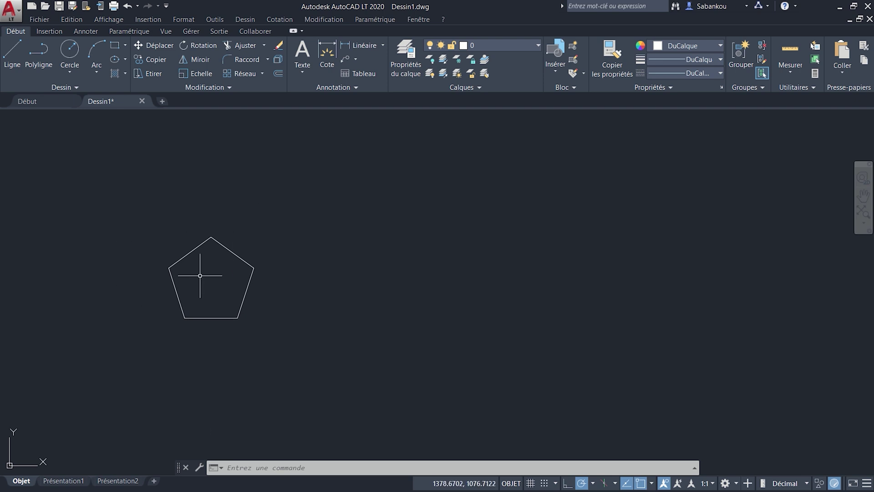
scroll(205, 278, "up", 2)
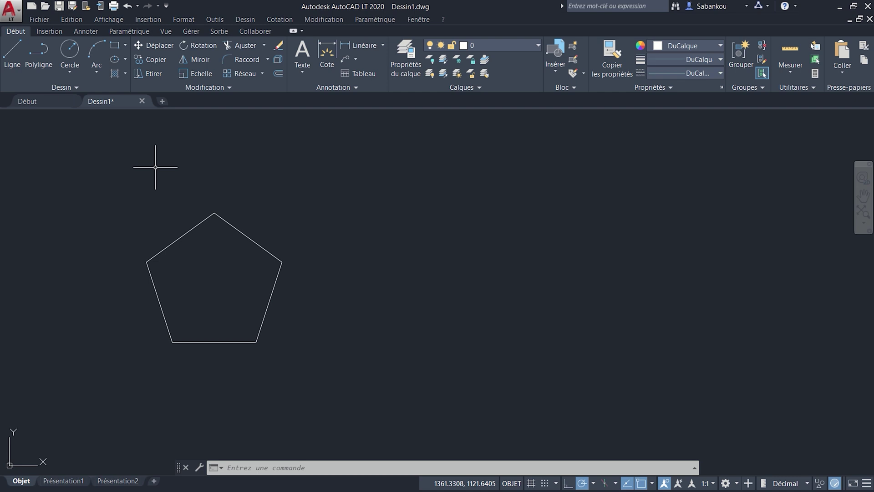
Step: With Midpoint snap on, draw a line from the bottom-right vertex to the upper-left edge midpoint
left_click(17, 55)
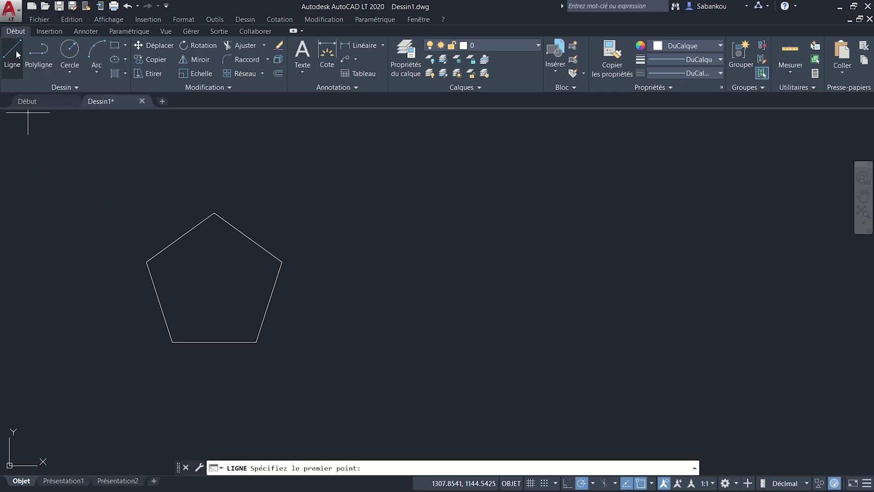
scroll(223, 306, "up", 2)
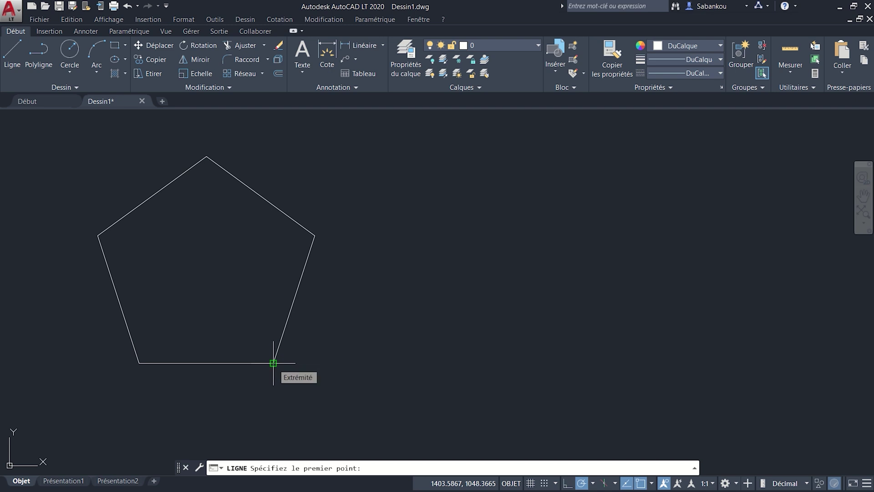
left_click(273, 363)
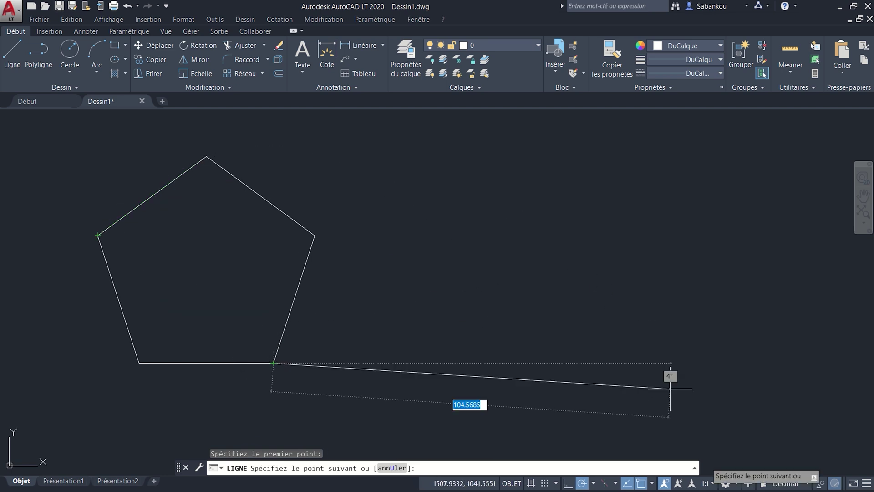
left_click(652, 483)
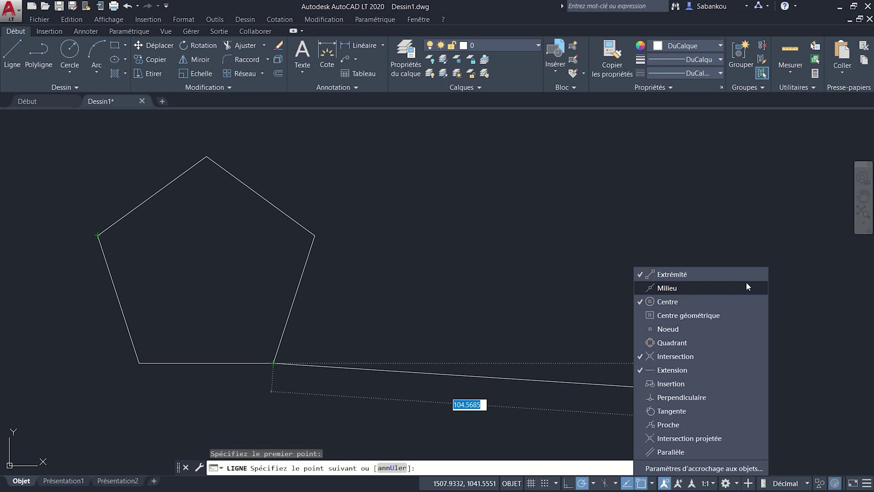
left_click(718, 286)
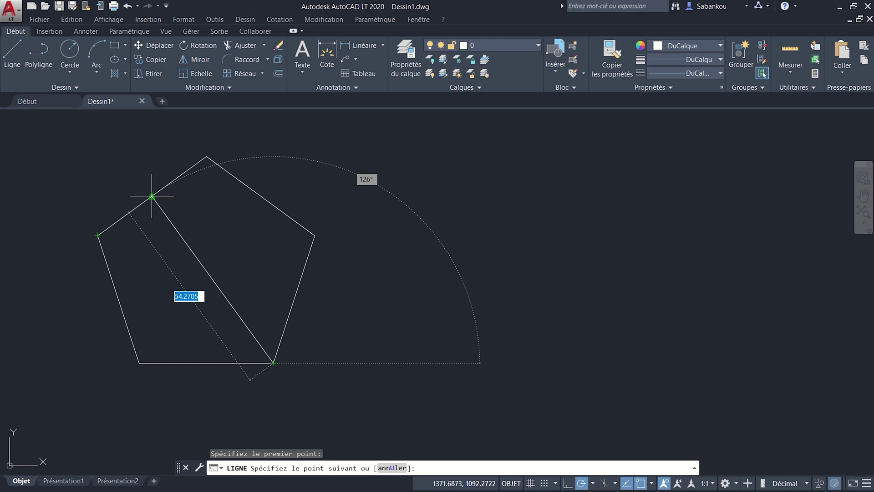
left_click(151, 196)
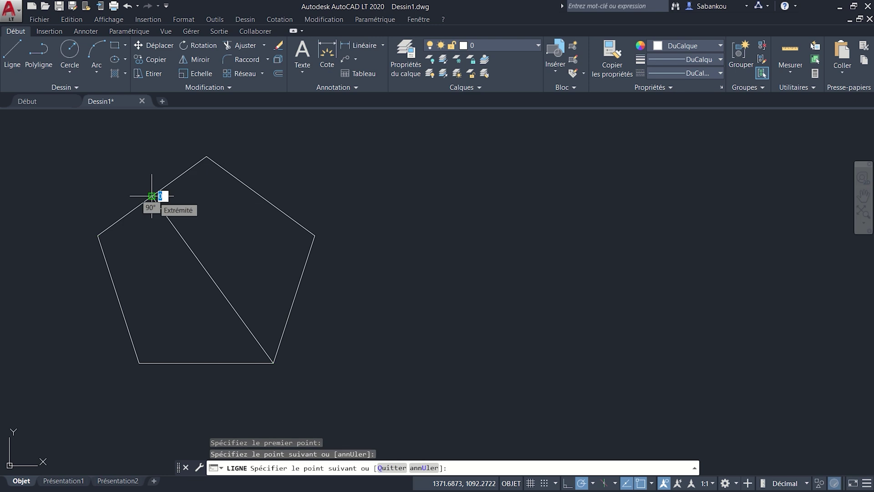
key("Return")
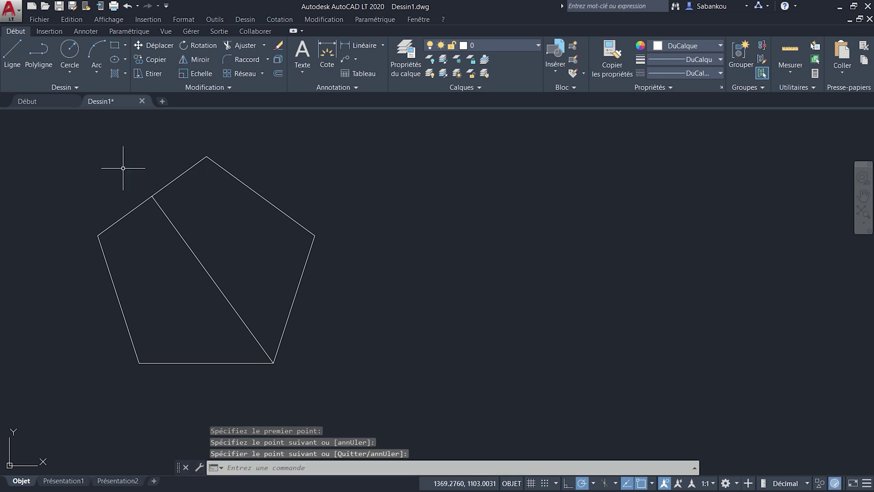
Step: Draw a line from the bottom-left vertex to the upper-right edge's midpoint
left_click(15, 56)
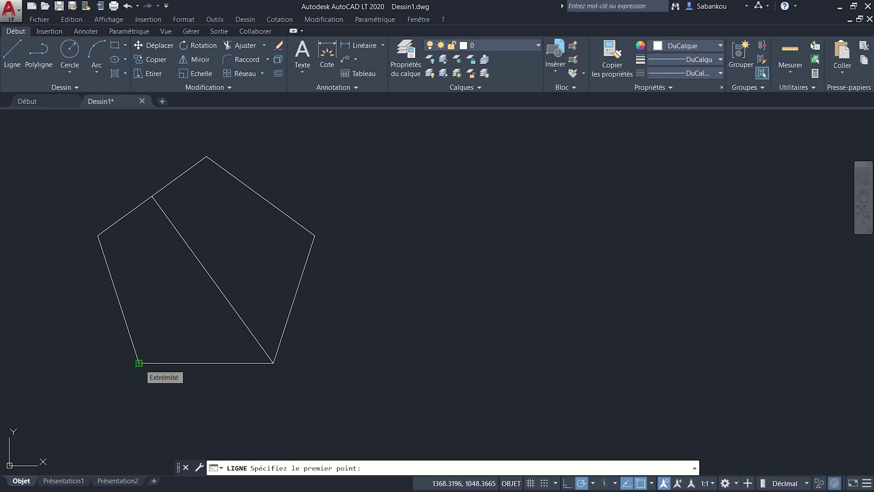
left_click(139, 363)
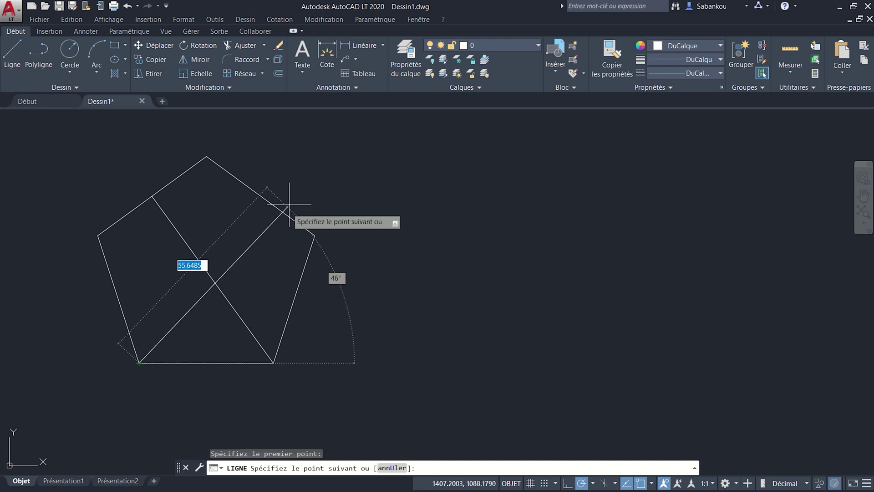
left_click(261, 197)
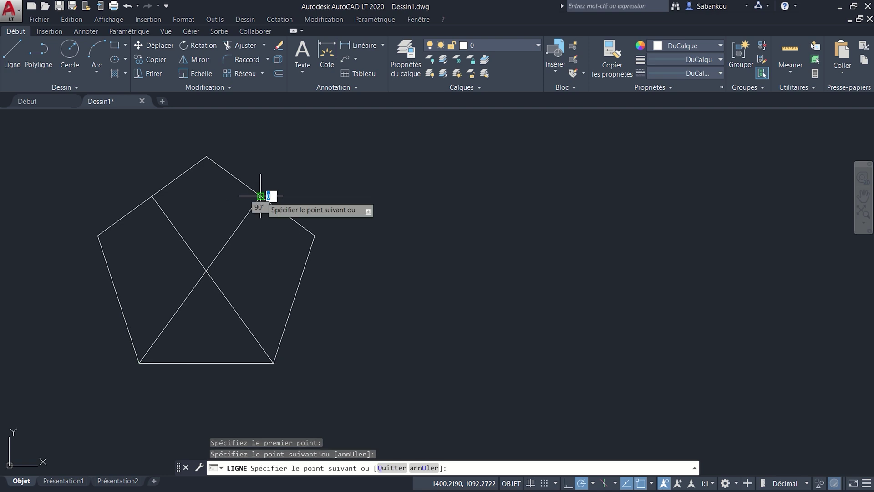
key("Return")
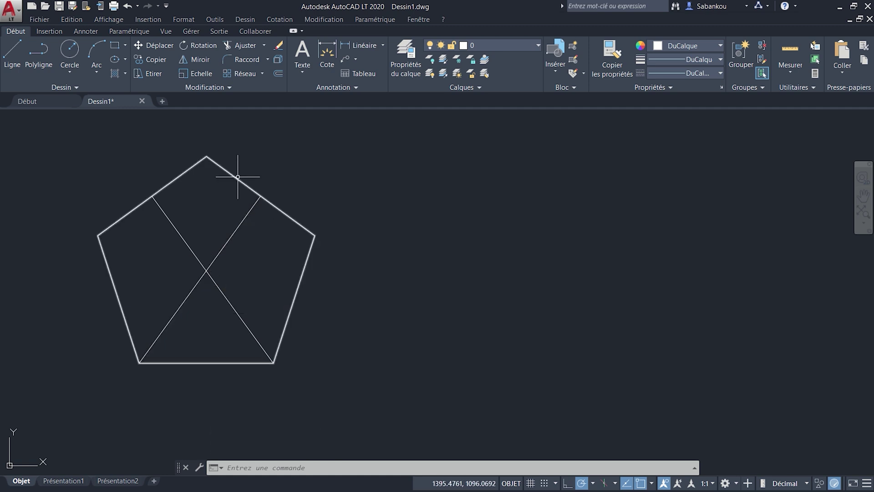
Step: Draw a circle centred at the lines' intersection and passing through a pentagon vertex (radius 30)
left_click(73, 54)
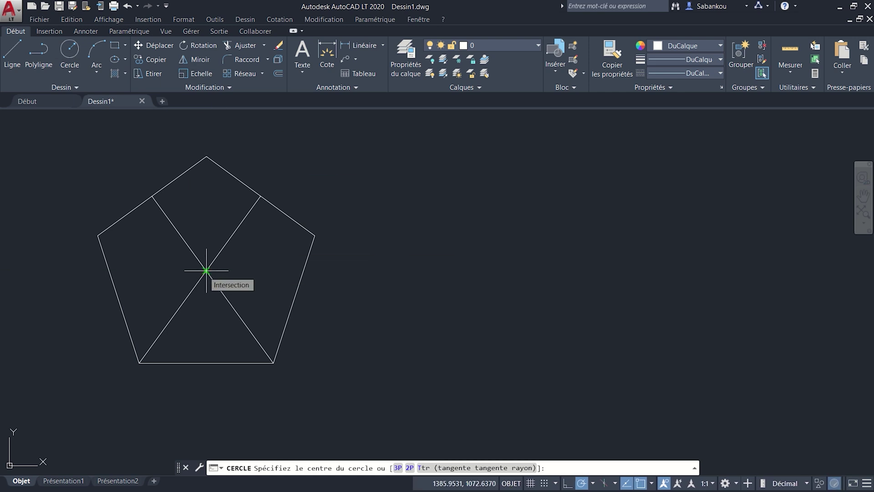
left_click(206, 271)
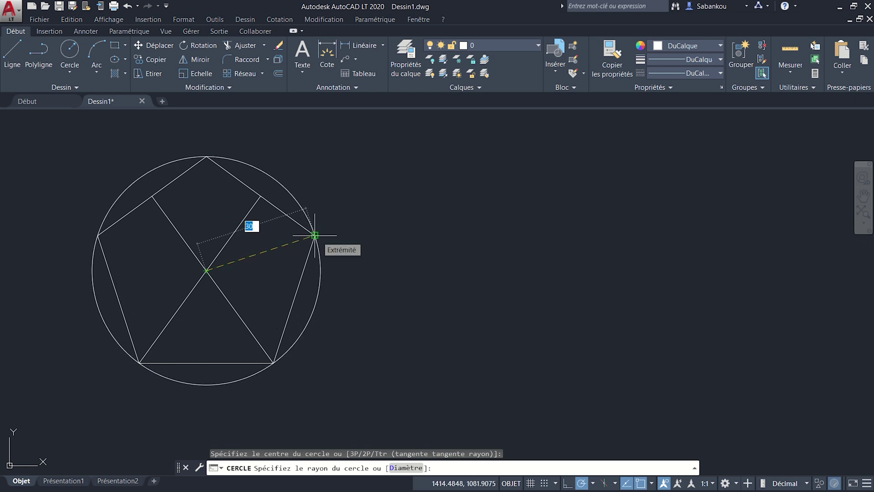
left_click(314, 235)
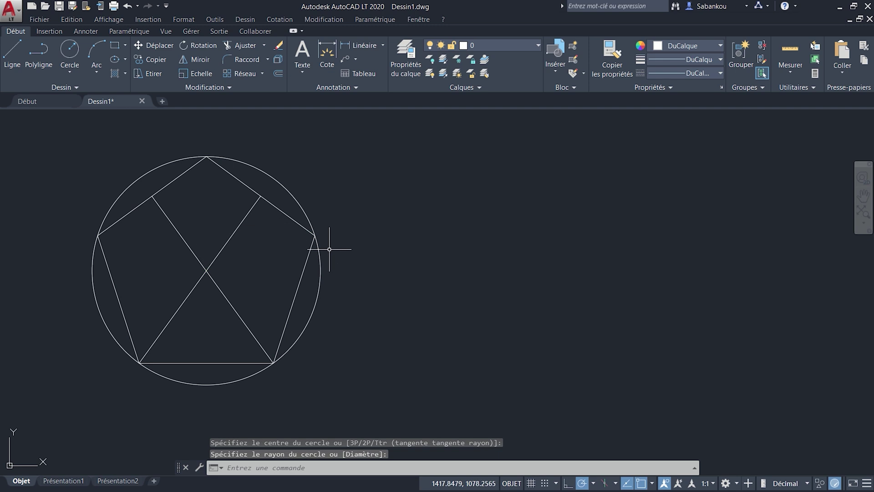
scroll(350, 245, "down", 2)
scroll(353, 243, "up", 2)
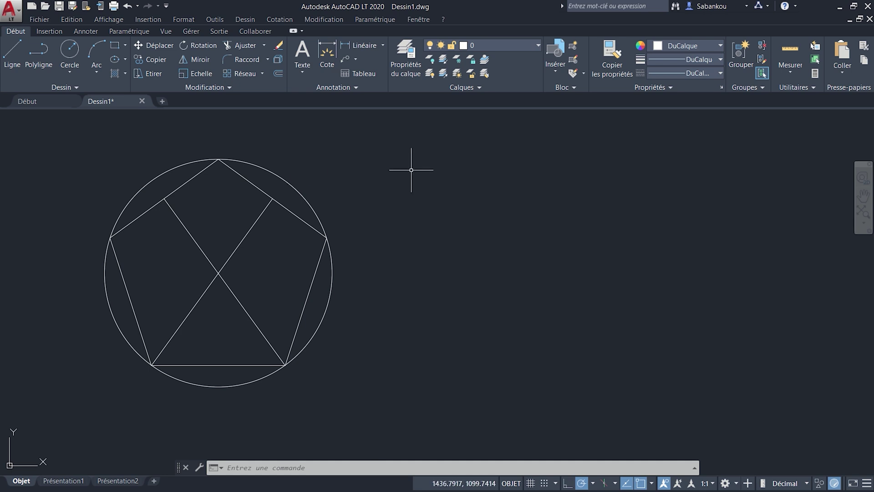
Step: Add a Rayon (radius) dimension reading R30 to the circle, placed outside it
left_click(384, 45)
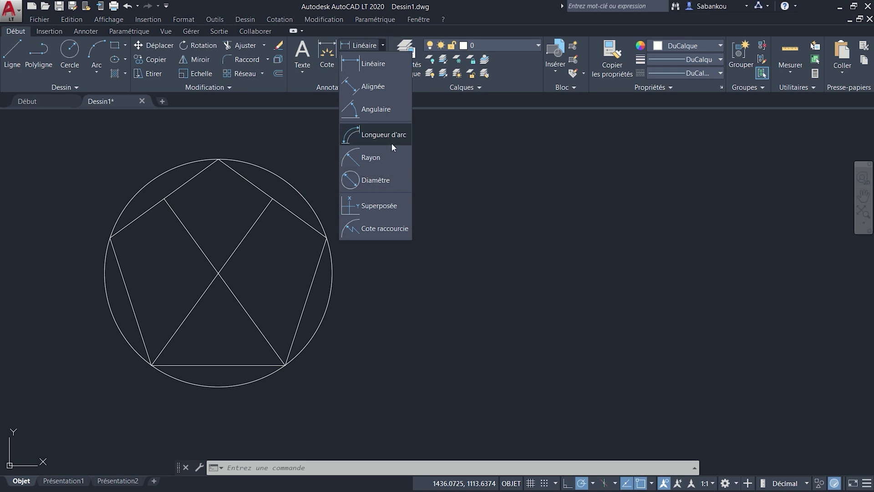
left_click(364, 159)
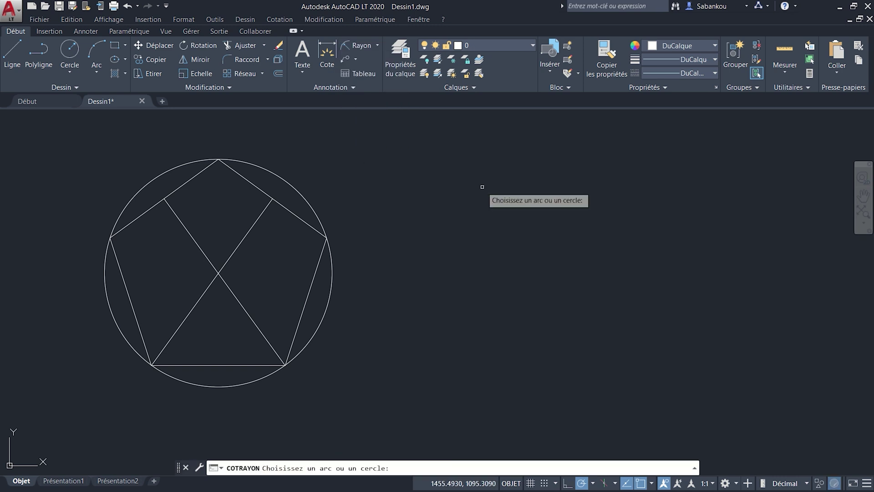
left_click(299, 193)
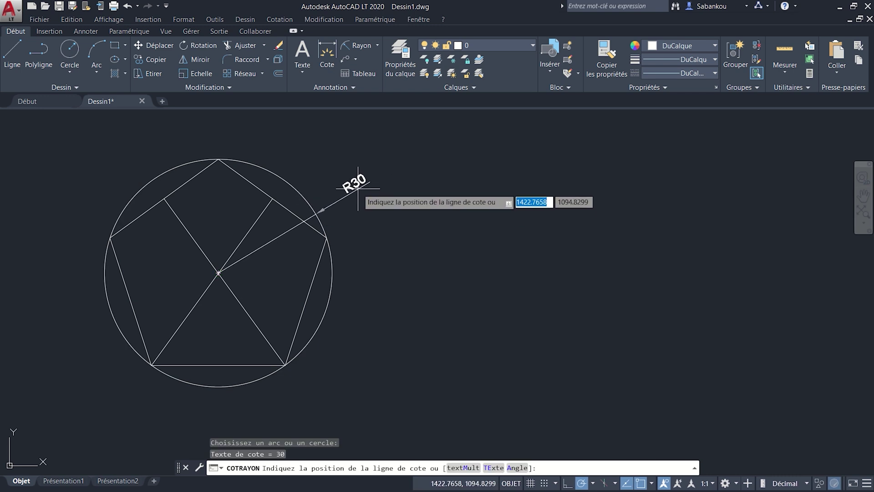
left_click(358, 188)
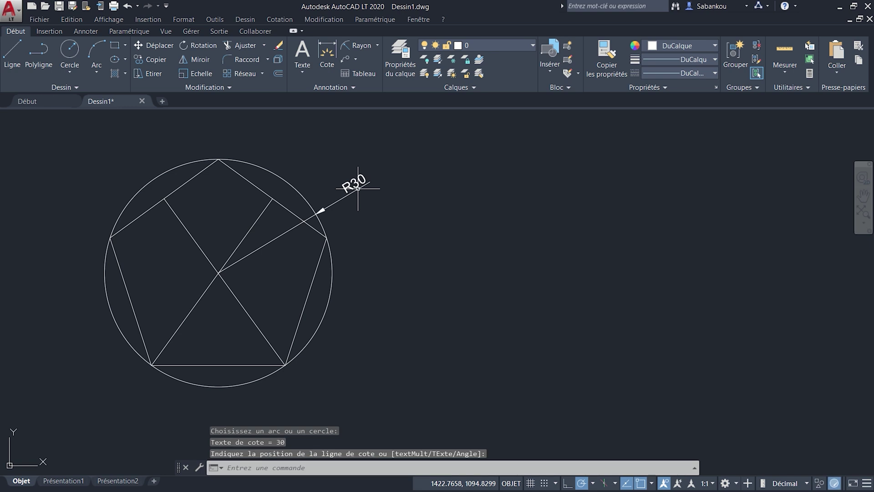
scroll(360, 193, "up", 4)
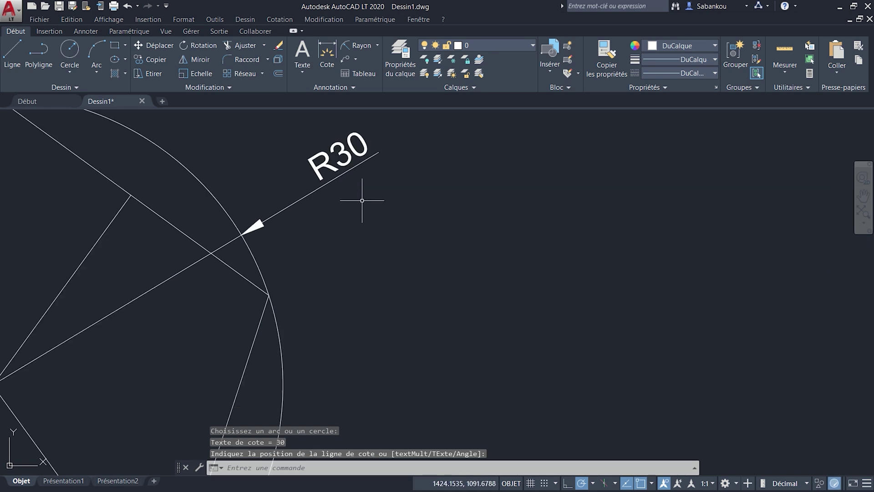
scroll(374, 195, "down", 2)
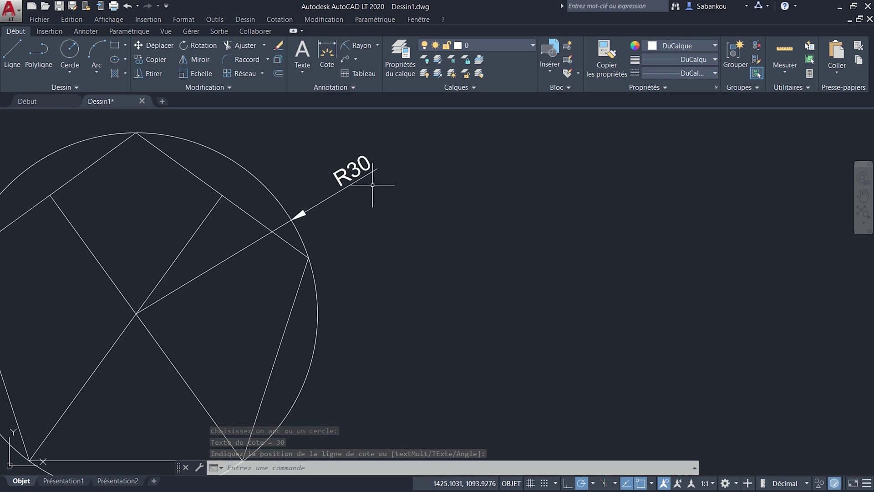
scroll(378, 200, "down", 2)
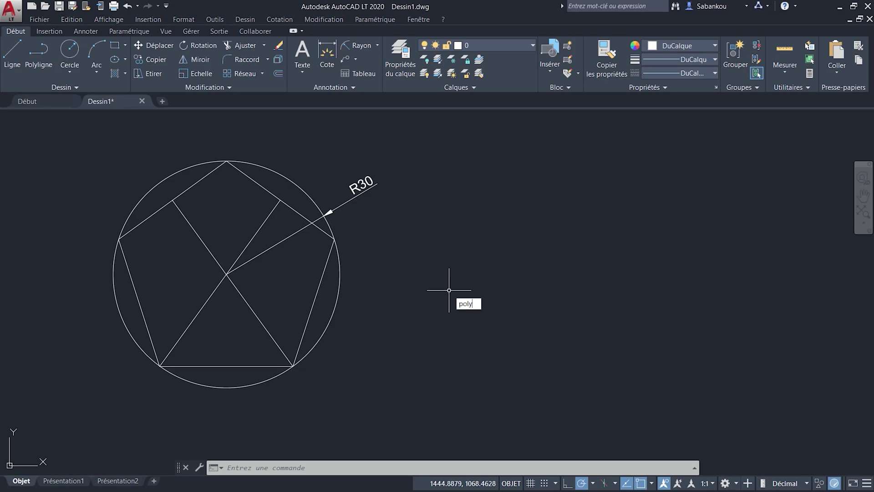
Step: Draw a 5-sided polygon right of the first, circumscribed about a radius-30 circle
key("Return")
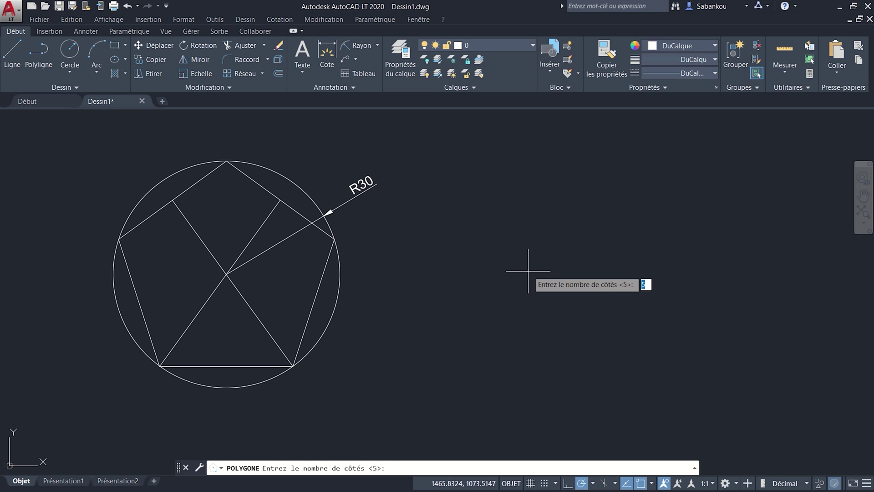
key("Return")
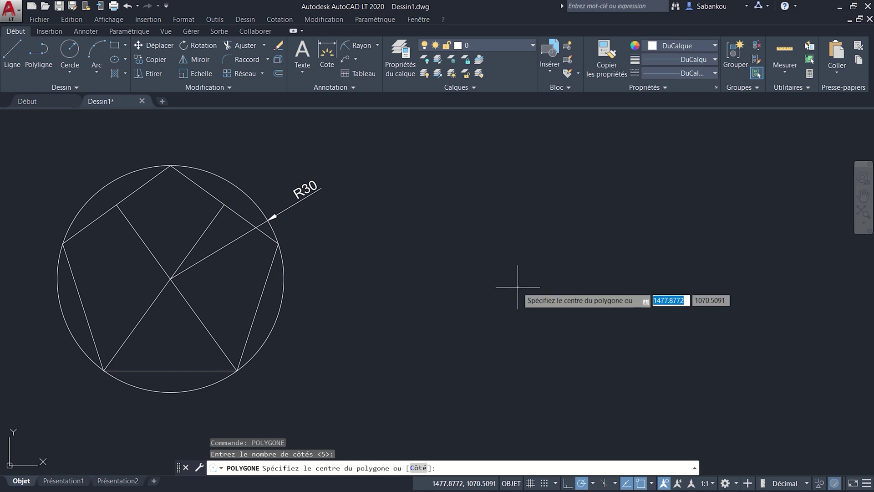
scroll(517, 282, "down", 2)
middle_click_drag(542, 286, 461, 284)
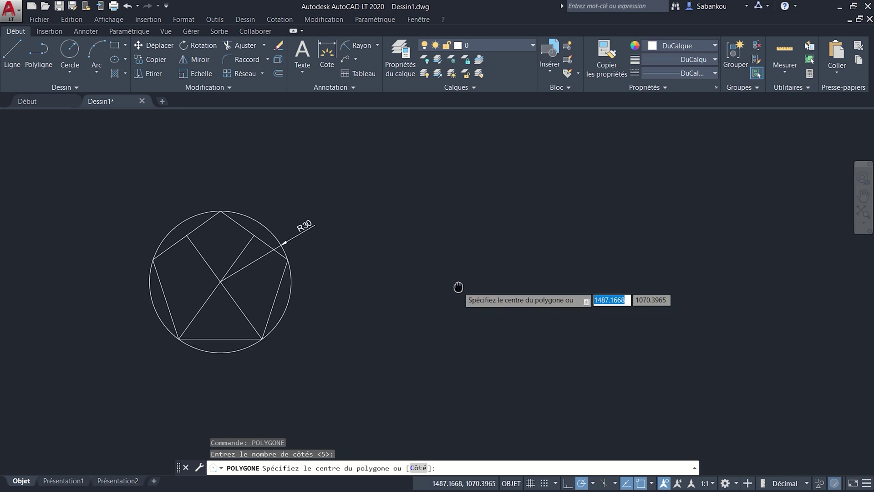
left_click(496, 286)
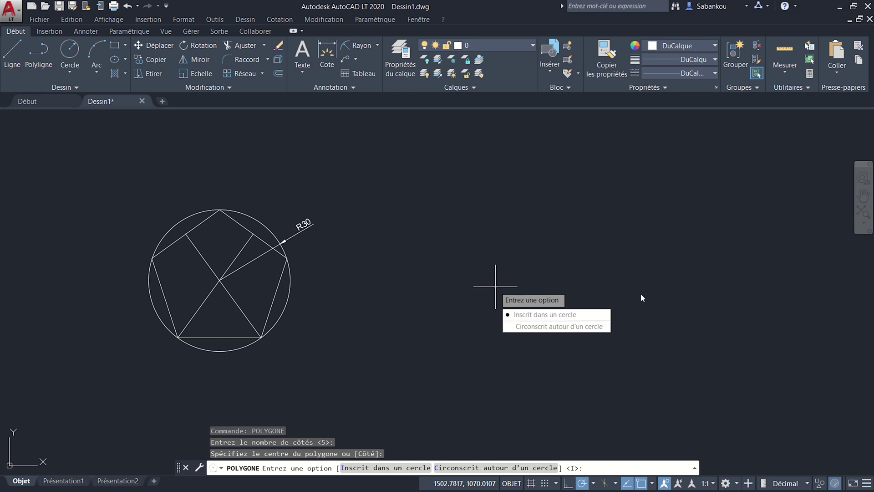
left_click(599, 327)
type("30")
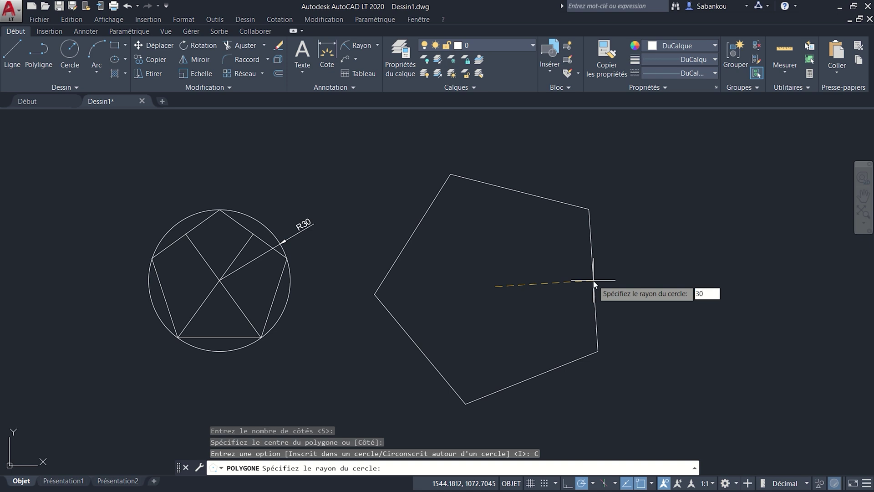
key("Return")
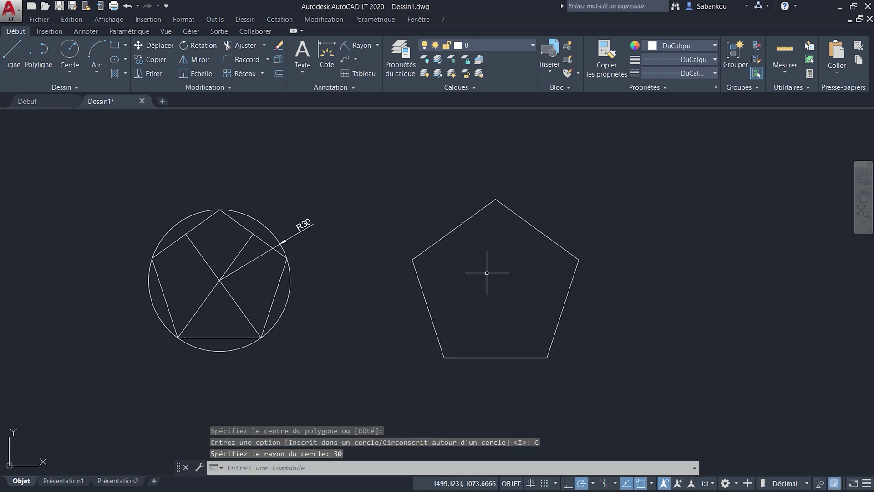
middle_click_drag(488, 273, 419, 267)
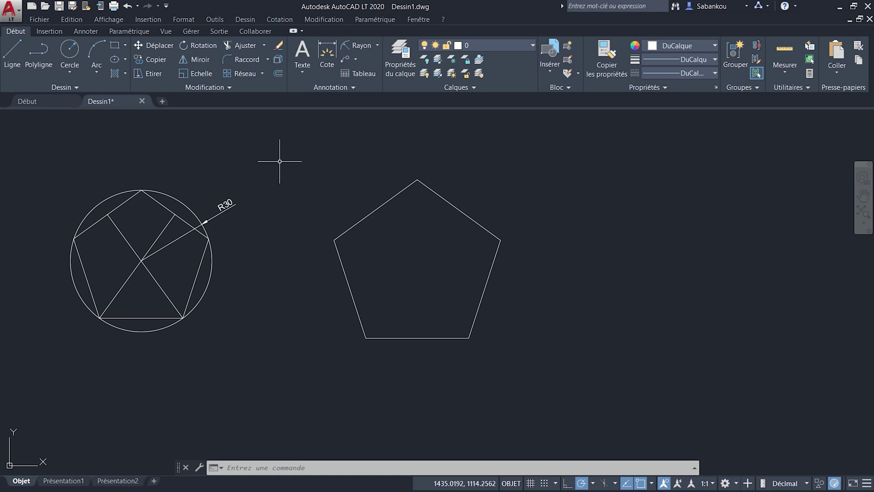
Step: Draw a line from the second pentagon's bottom-right corner to its upper-left edge midpoint
key("Return")
key("Escape")
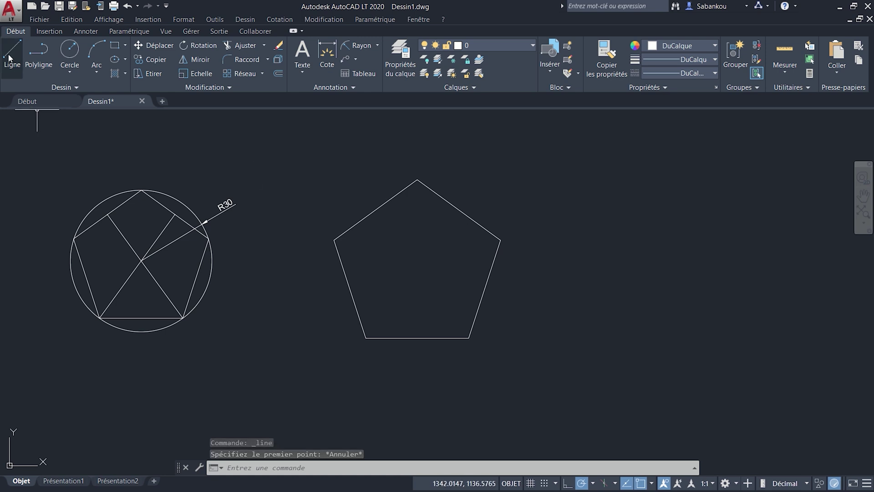
left_click(10, 57)
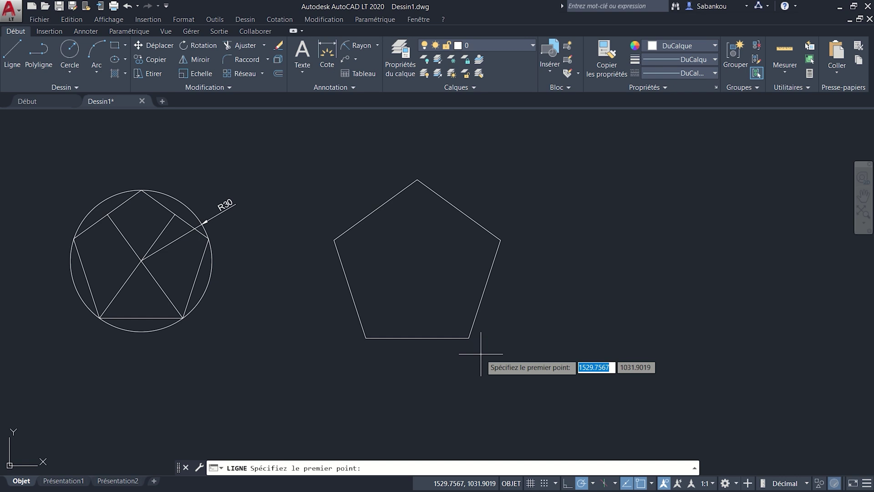
scroll(483, 333, "up", 2)
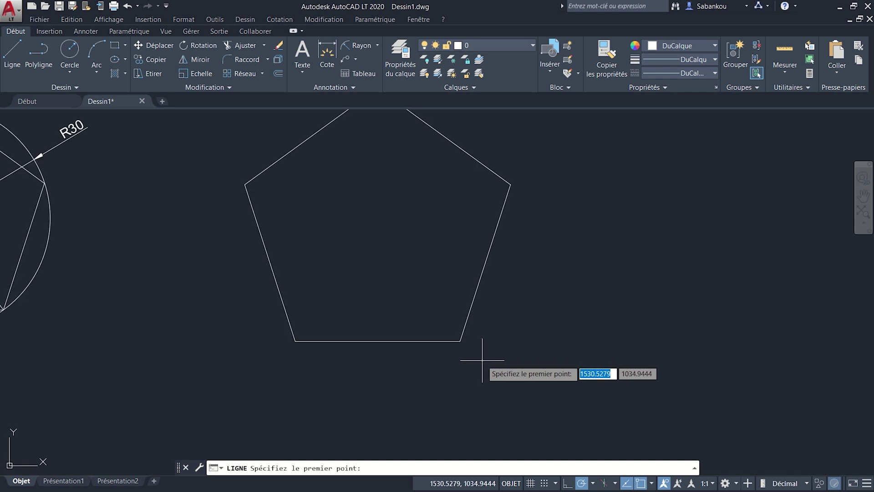
left_click(459, 340)
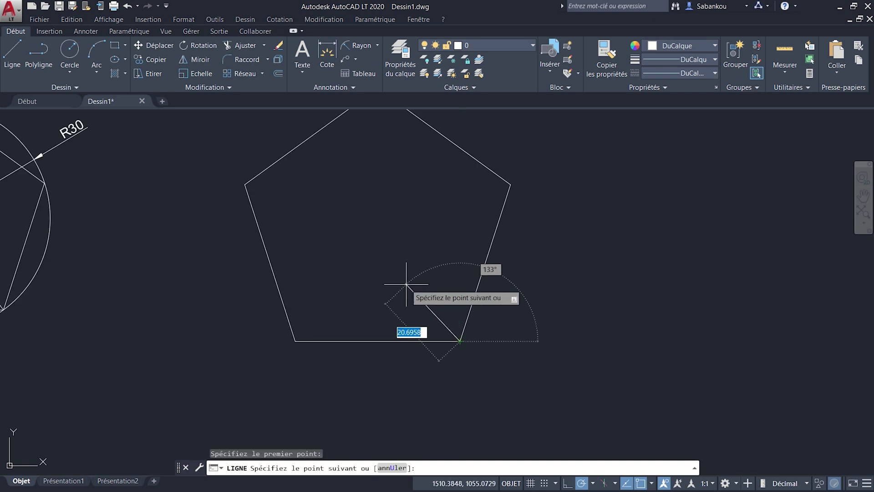
middle_click_drag(401, 245, 426, 314)
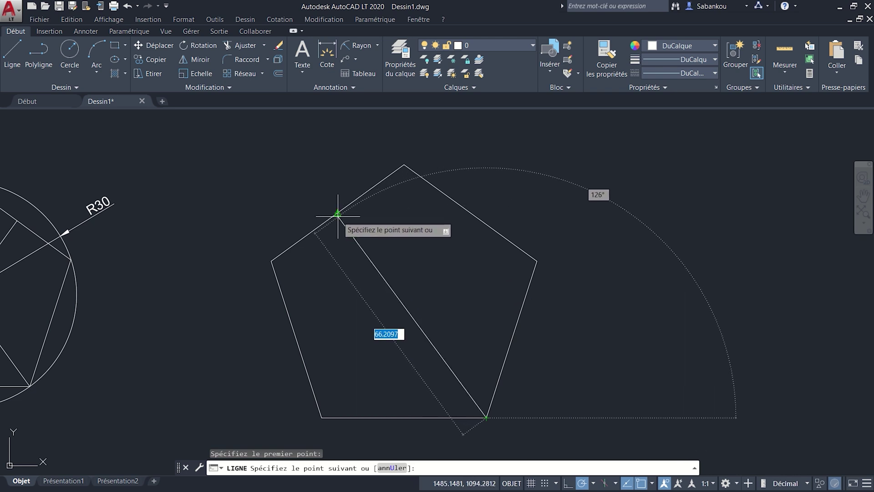
left_click(337, 213)
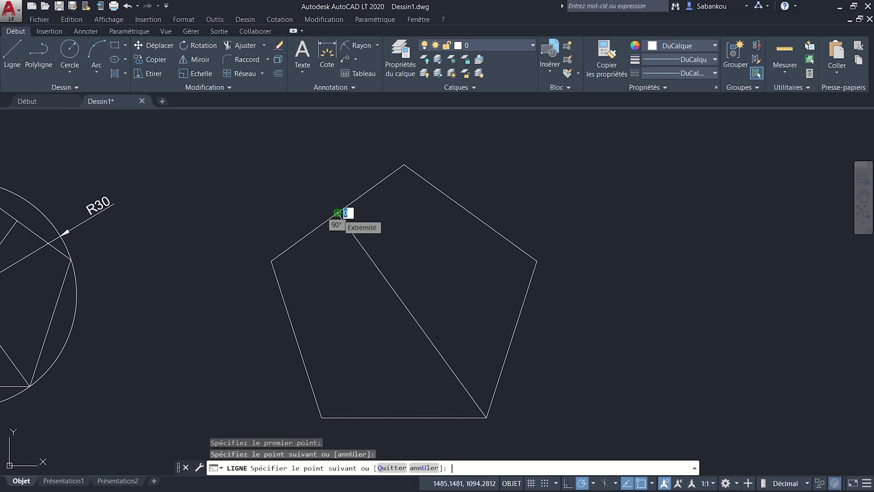
key("Return")
Step: Draw a line from the bottom-left corner to the upper-right edge's midpoint
left_click(13, 50)
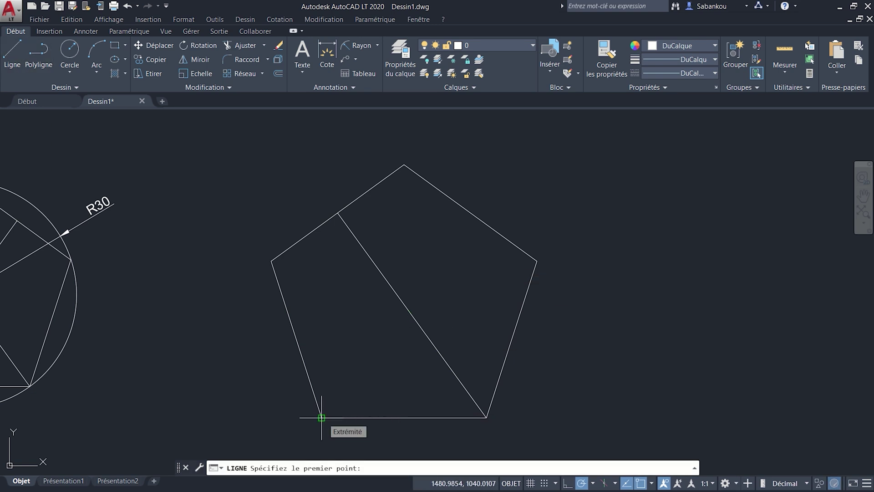
left_click(321, 417)
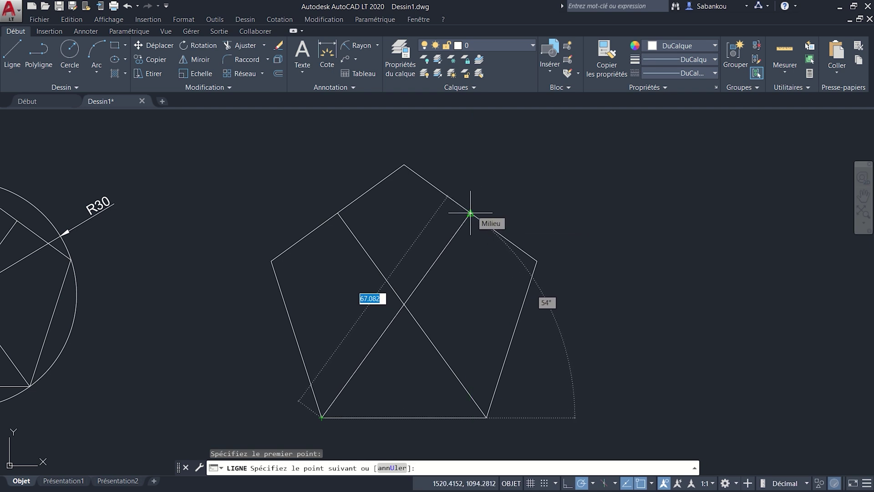
left_click(470, 213)
key("Return")
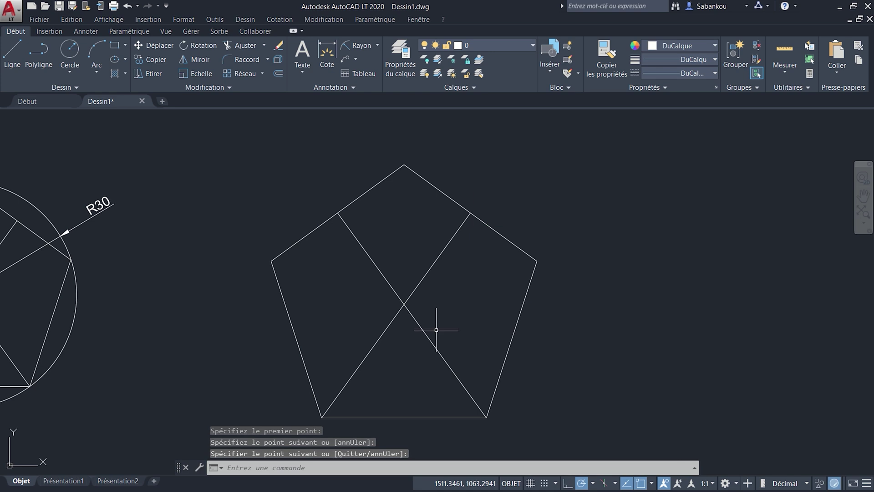
scroll(444, 320, "down", 2)
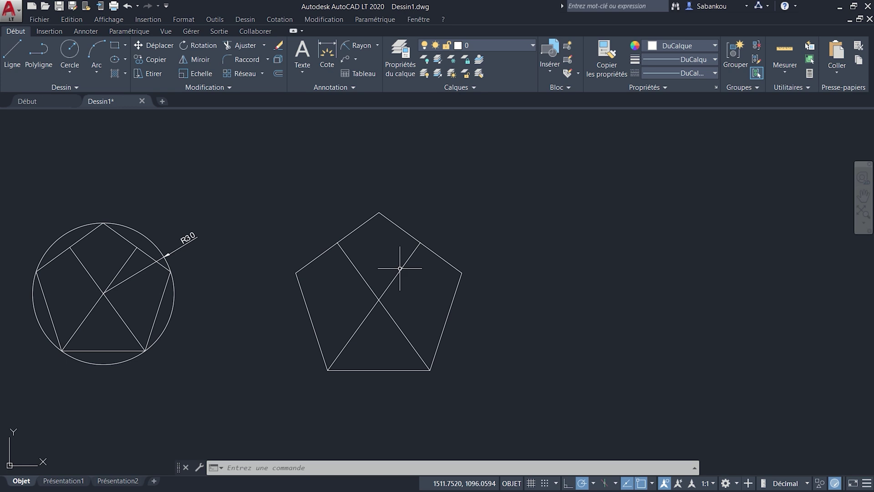
Step: Draw a circle at the lines' crossing point with radius snapped to a side midpoint (R30)
left_click(70, 57)
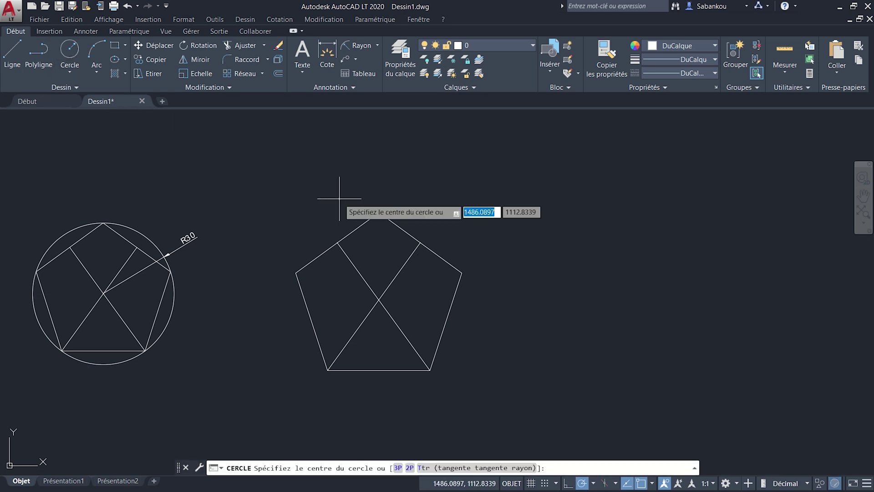
scroll(407, 299, "up", 2)
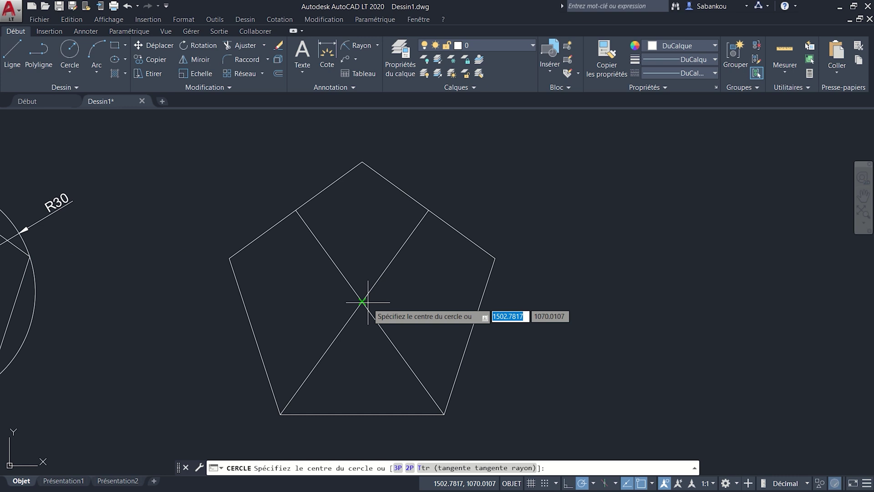
left_click(362, 302)
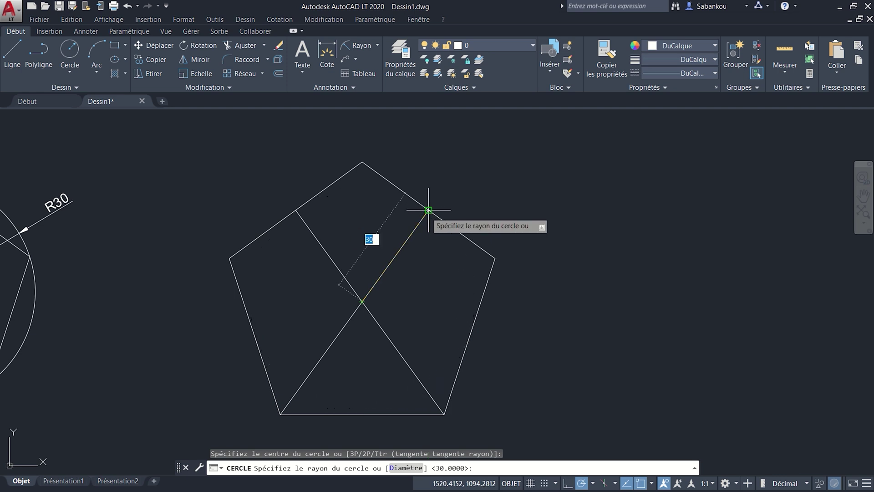
left_click(429, 210)
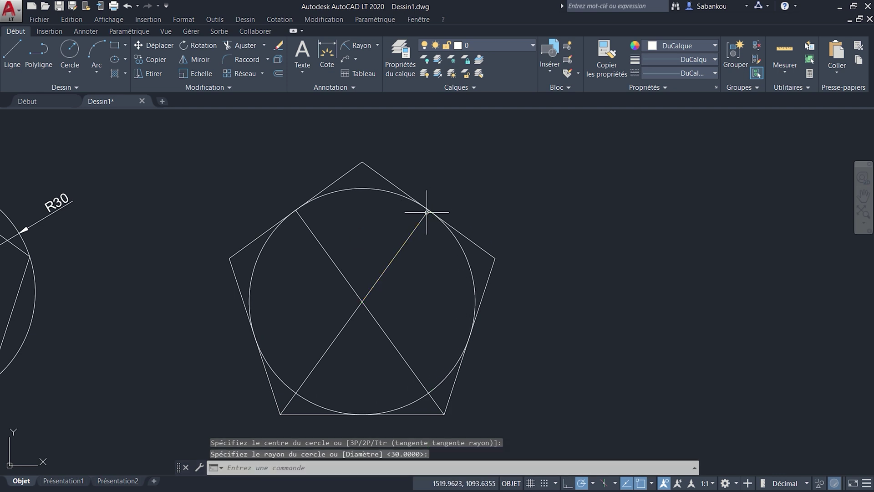
scroll(577, 230, "down", 2)
middle_click_drag(565, 230, 526, 223)
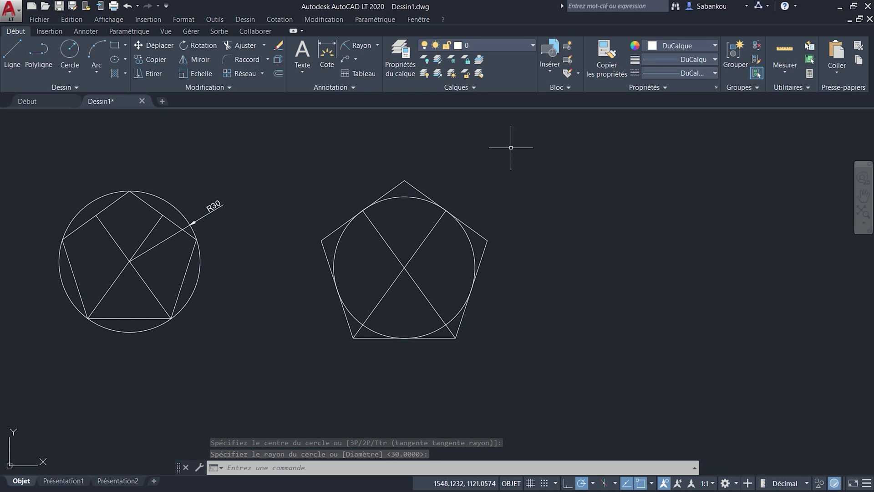
Step: Add an R30 radius dimension to the inner circle, placed outside the second pentagon
left_click(361, 47)
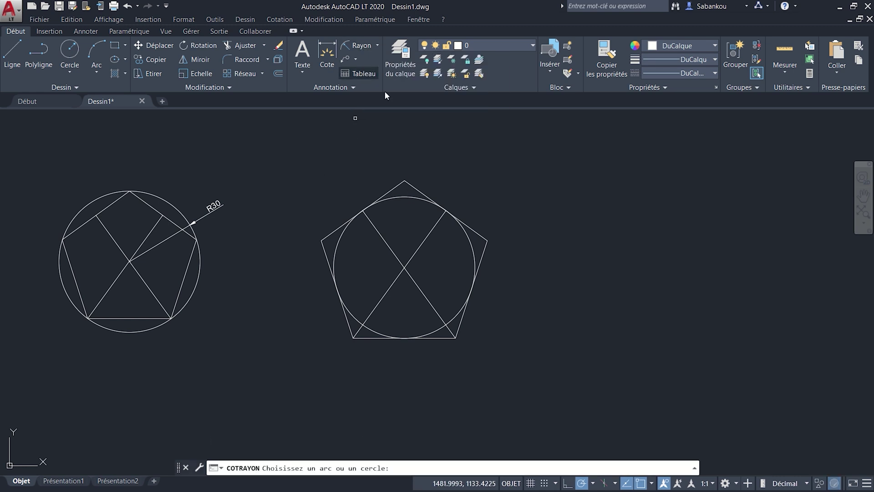
scroll(488, 247, "up", 2)
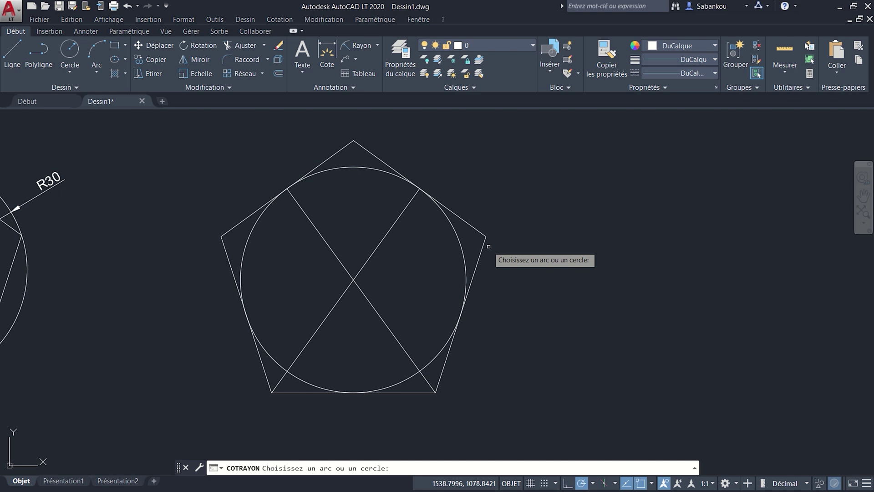
left_click(463, 245)
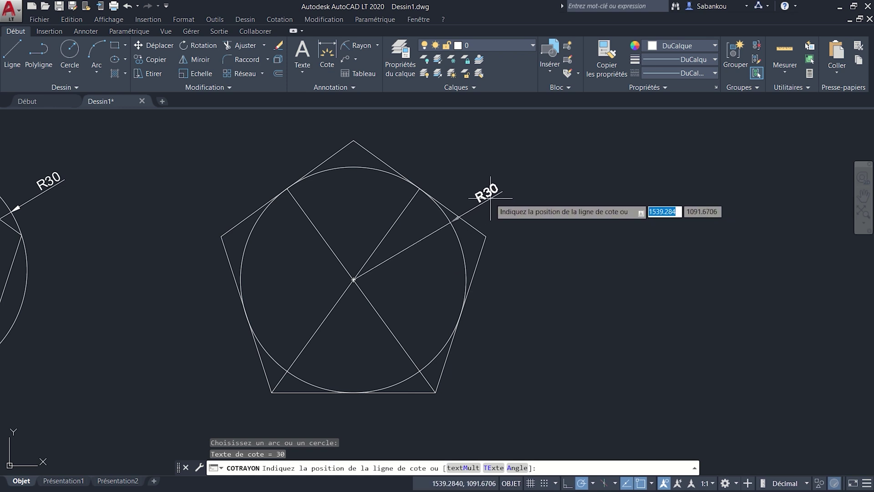
left_click(490, 198)
scroll(657, 251, "down", 2)
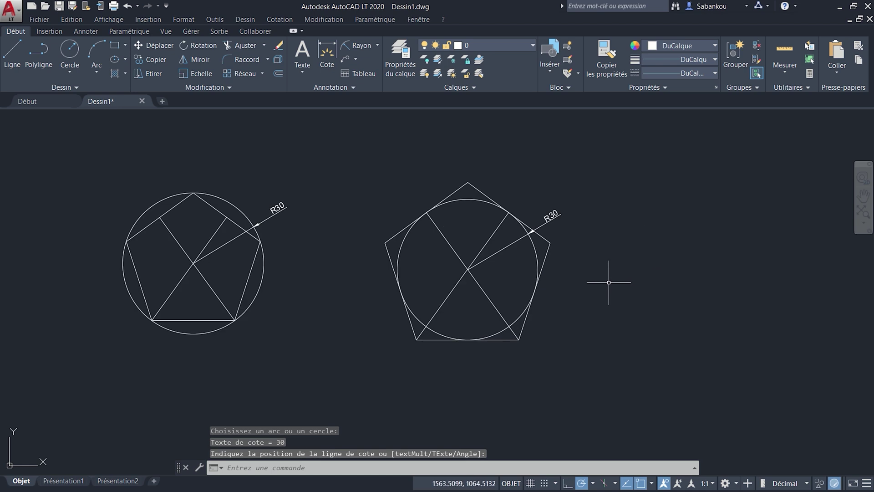
middle_click_drag(609, 282, 554, 285)
left_click(489, 199)
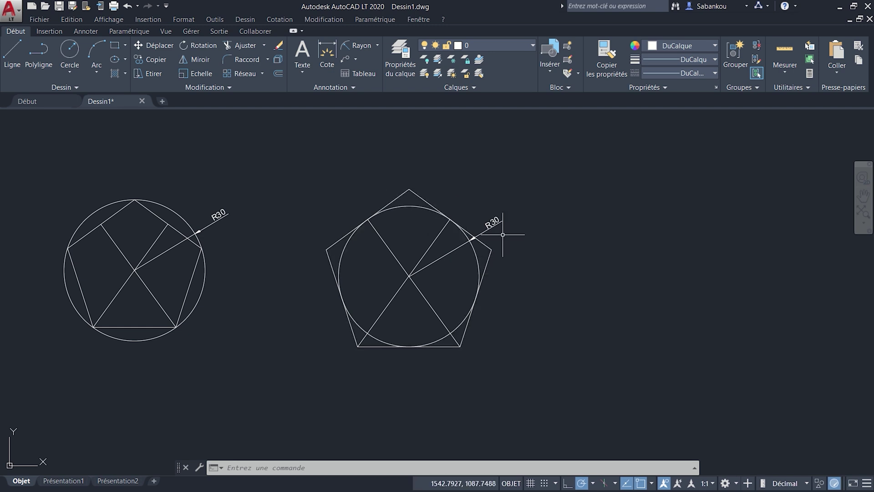
scroll(518, 269, "down", 2)
middle_click_drag(518, 269, 433, 273)
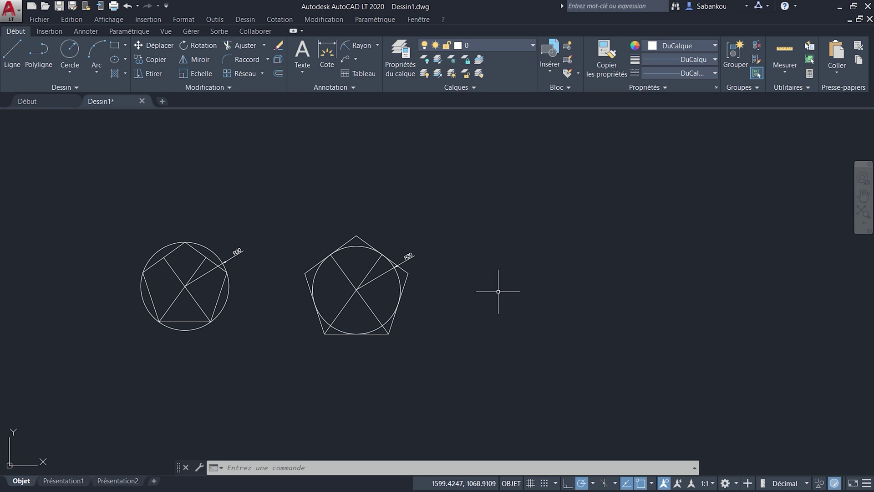
middle_click_drag(510, 322, 465, 312)
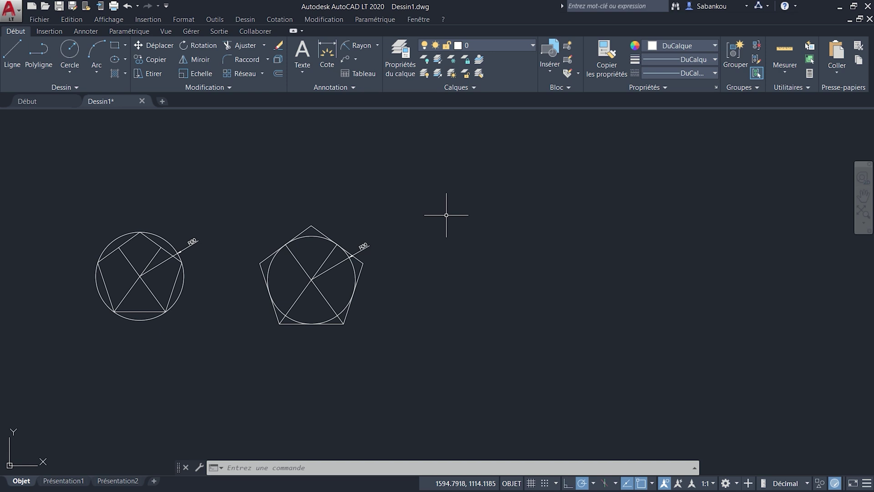
Step: Draw a 5-sided polygon by its side (Côté), starting from a picked point, with side length 30
type("p")
type("yg")
key("Return")
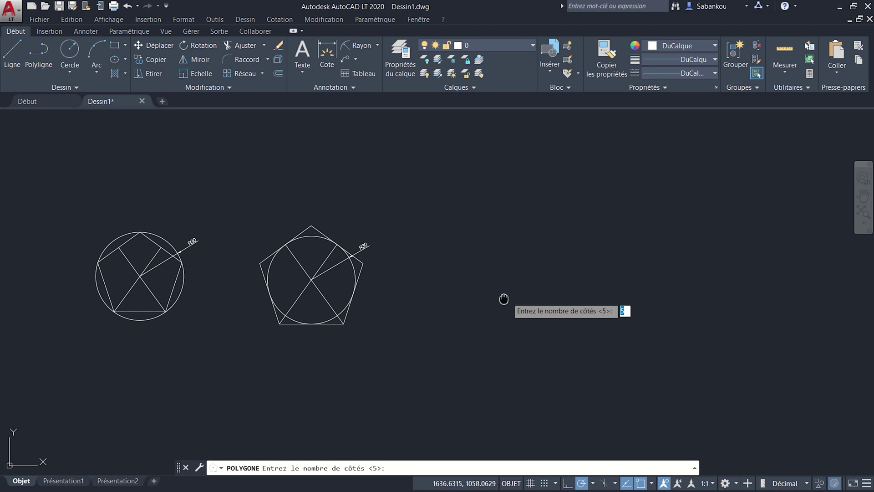
middle_click_drag(503, 299, 433, 280)
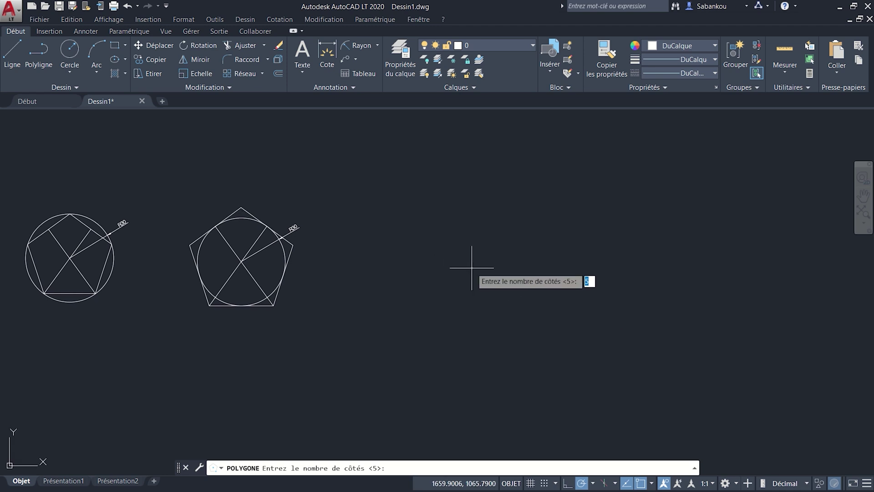
key("Return")
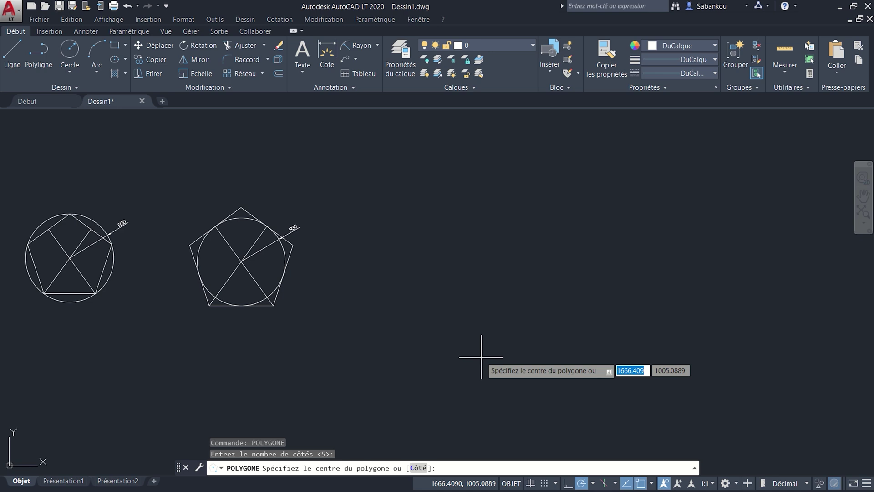
left_click(418, 468)
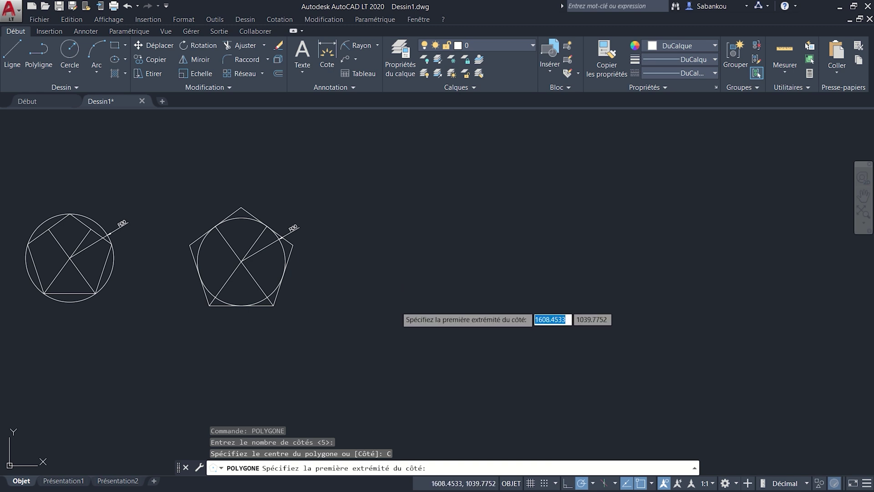
left_click(396, 306)
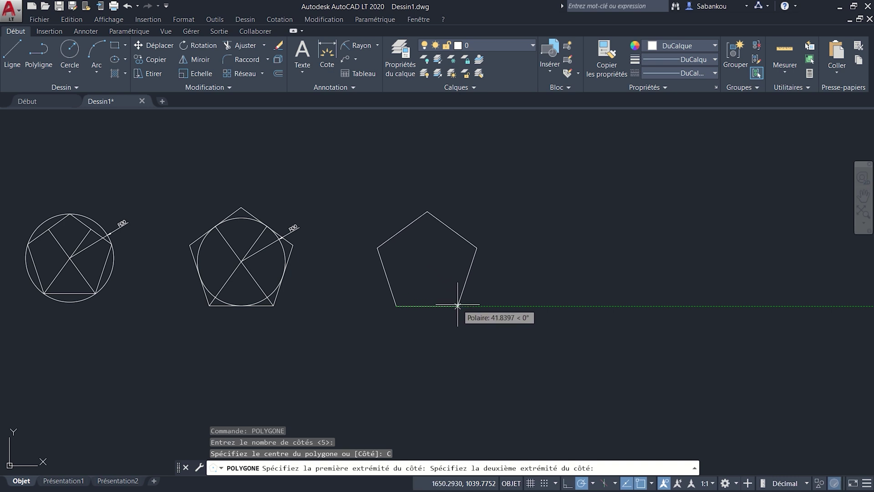
type("30")
key("Return")
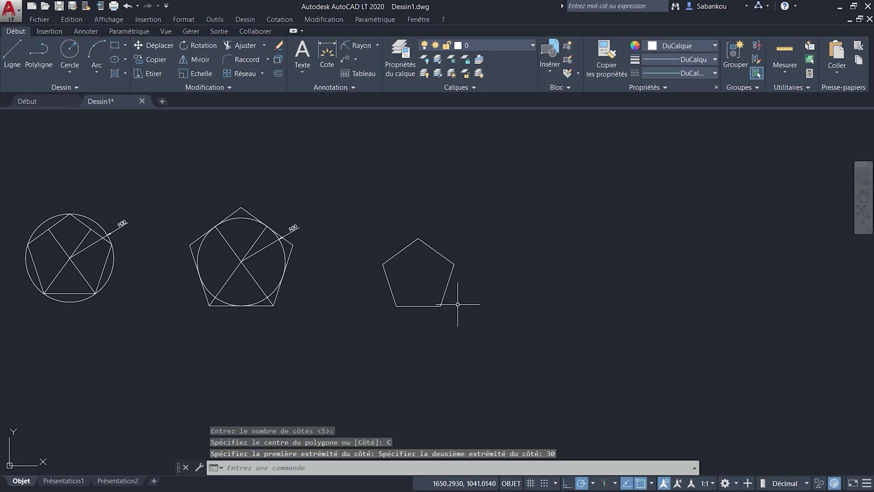
scroll(406, 308, "up", 2)
scroll(460, 254, "up", 2)
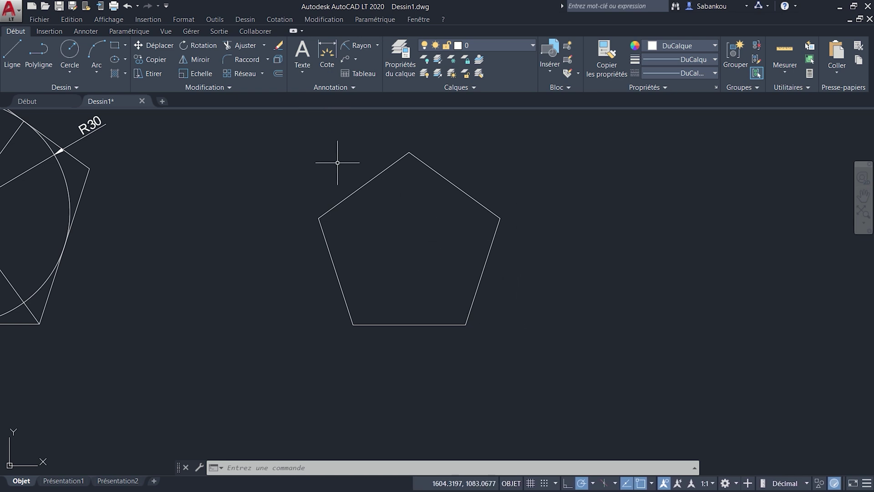
Step: Add an aligned 30 dimension between the third pentagon's bottom-right and right vertices
left_click(326, 50)
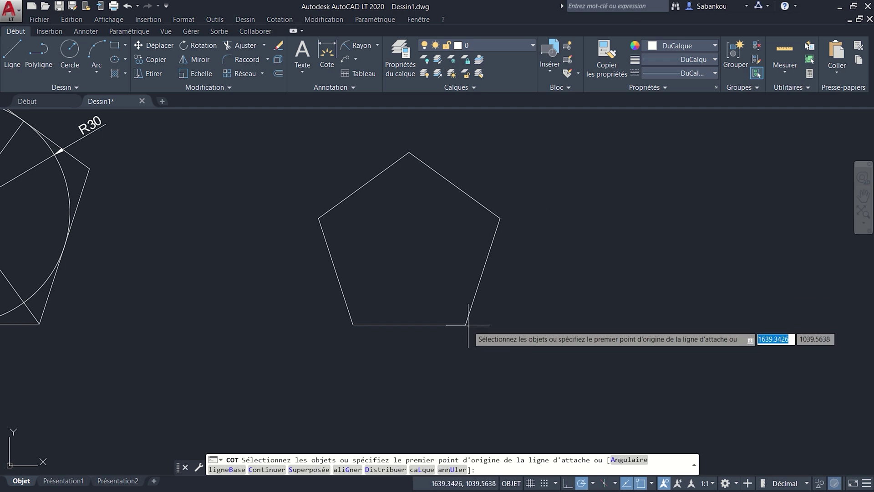
key("Return")
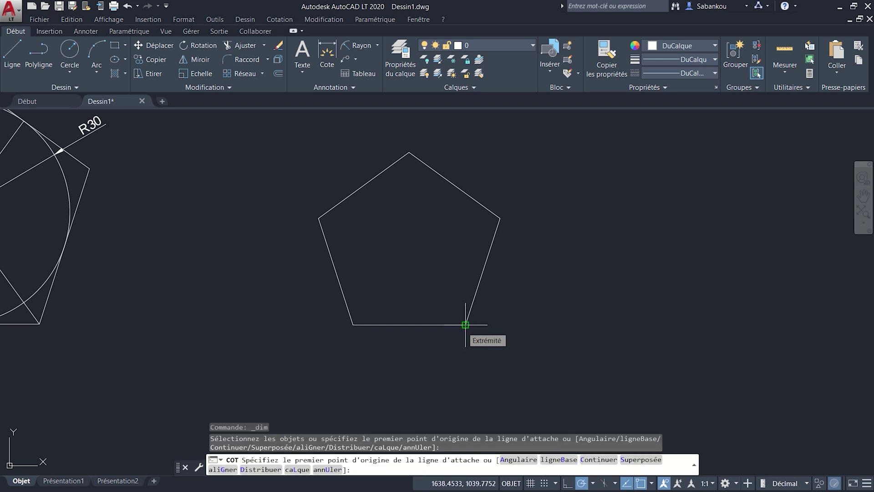
left_click(465, 324)
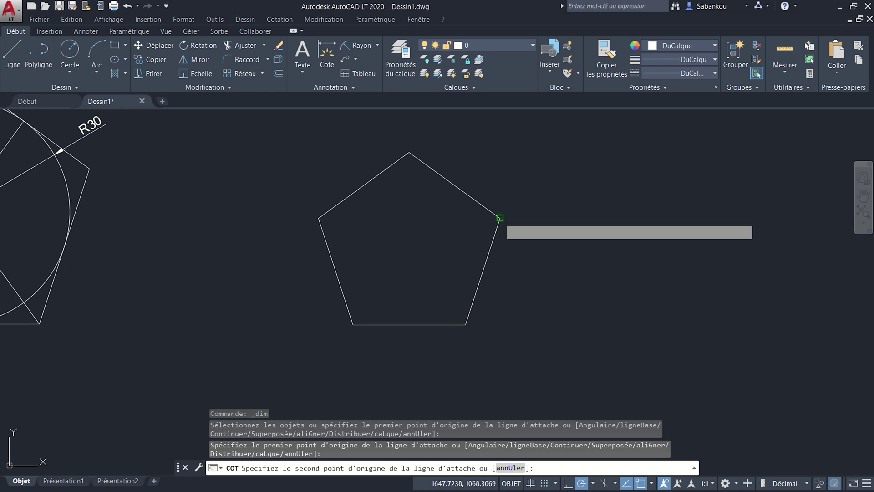
left_click(499, 218)
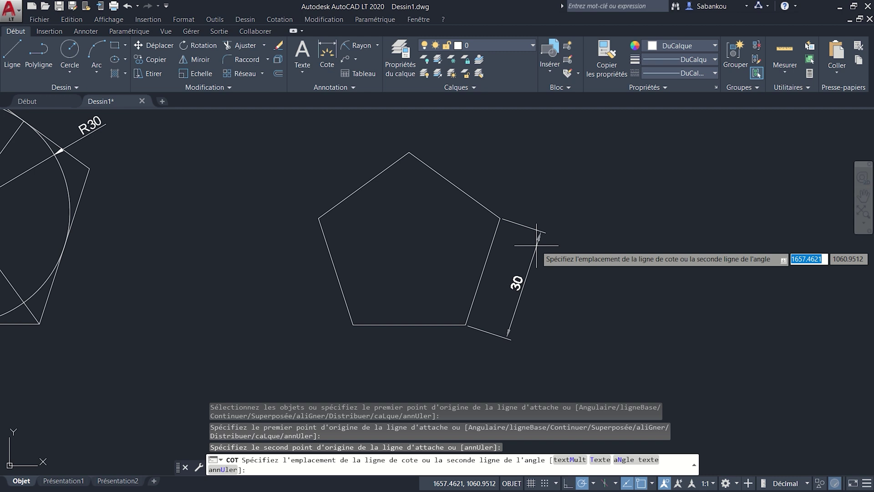
left_click(537, 245)
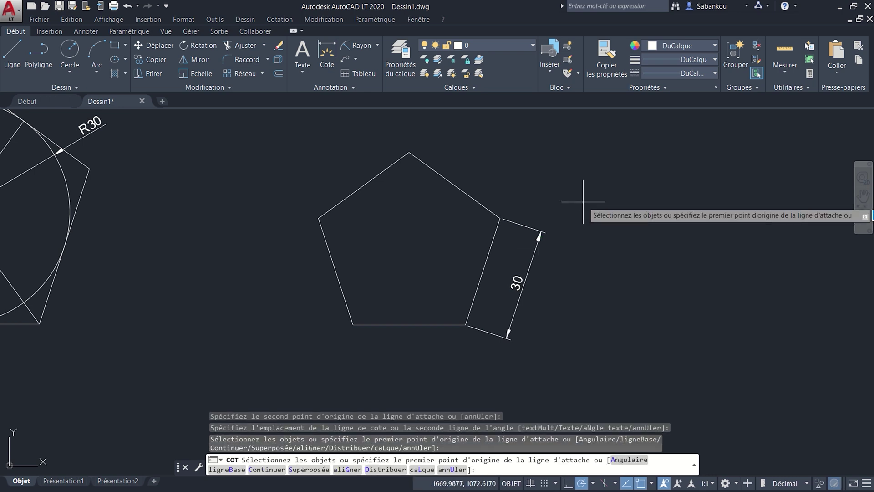
scroll(601, 238, "down", 2)
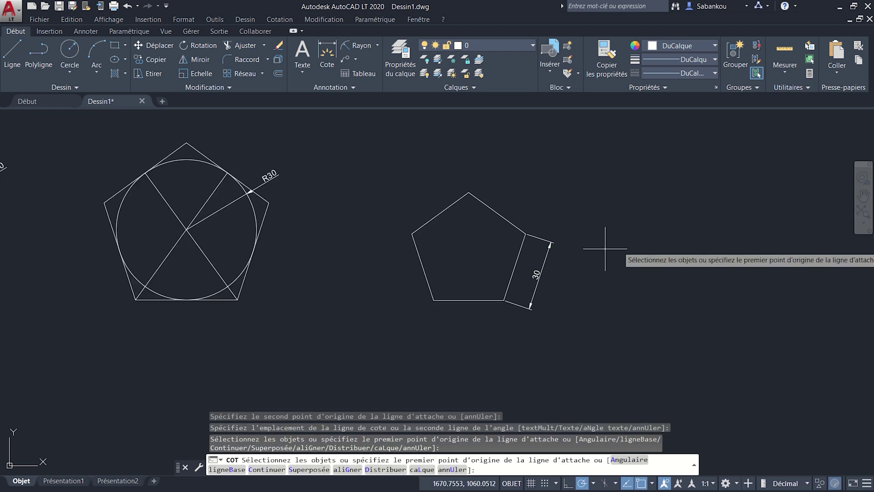
scroll(597, 240, "down", 1)
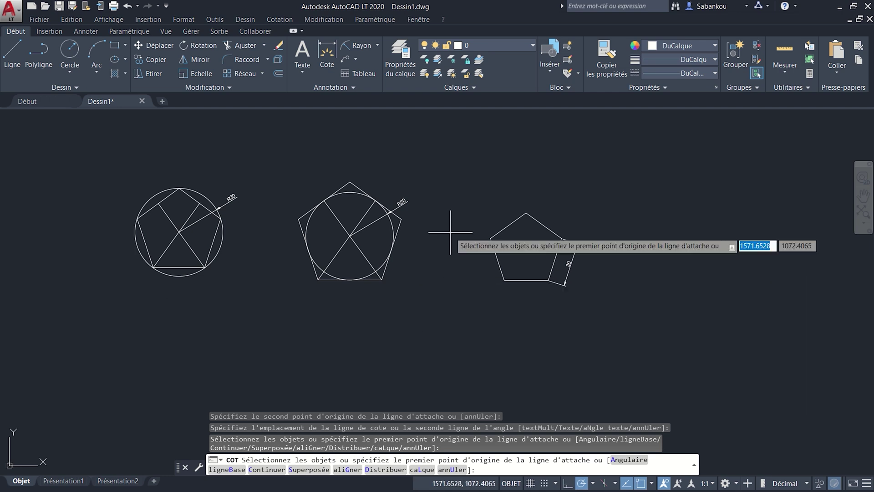
middle_click_drag(460, 251, 486, 267)
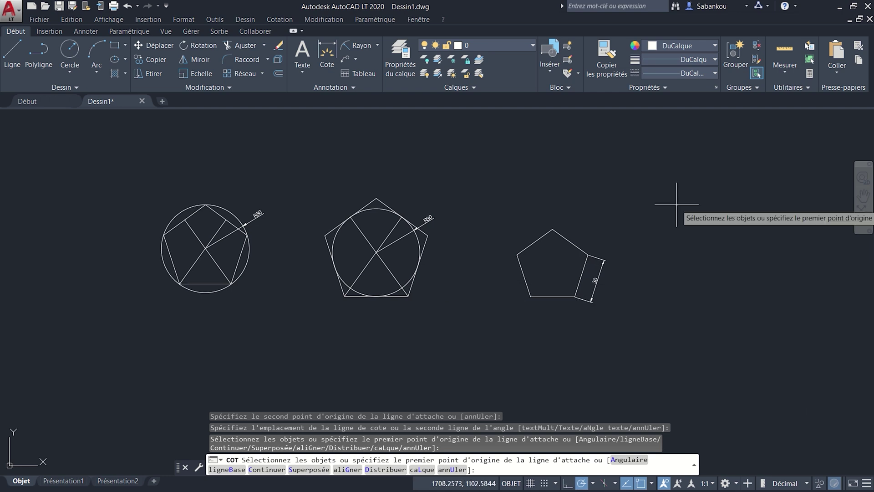